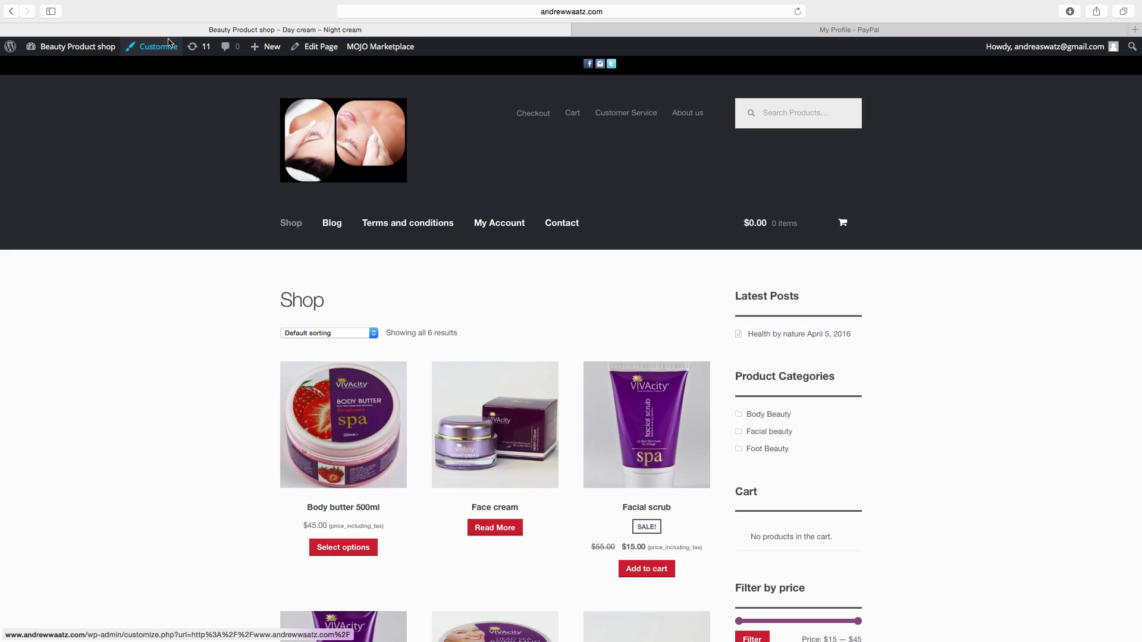
From the Dashboard, open the PayPal gateway under WooCommerce Settings > Checkout
mouse_move(56, 50)
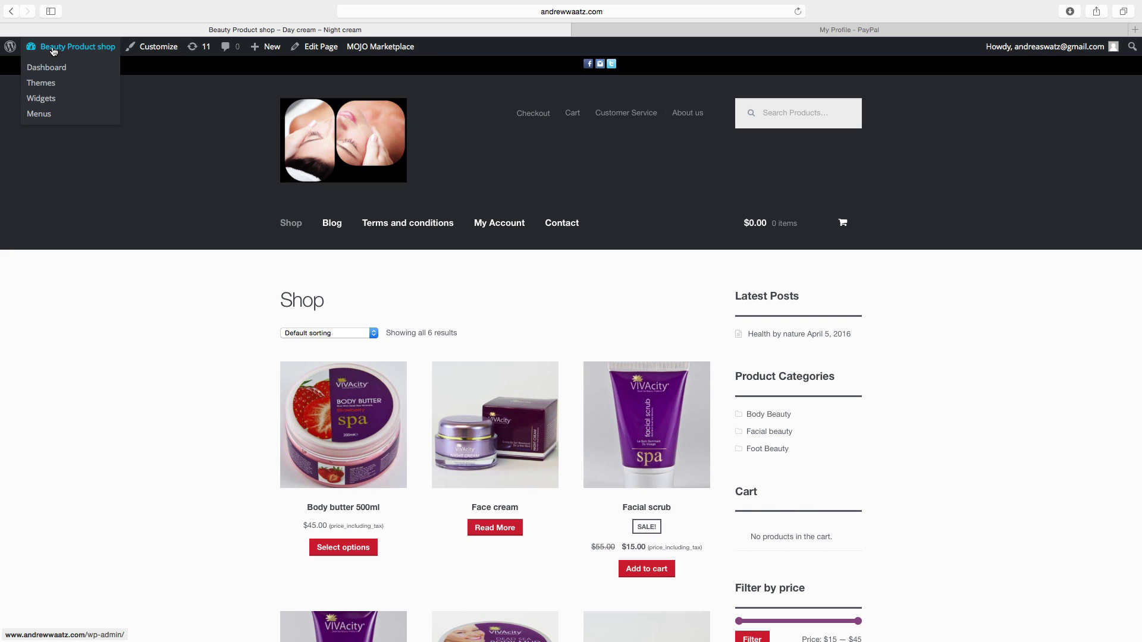
click(47, 69)
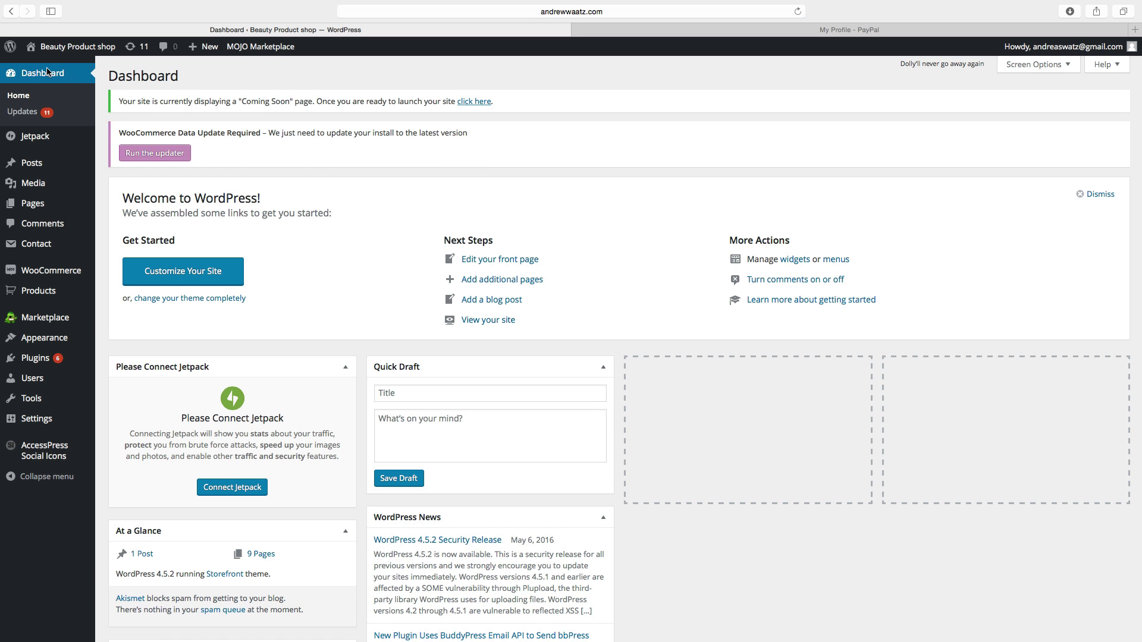
mouse_move(76, 274)
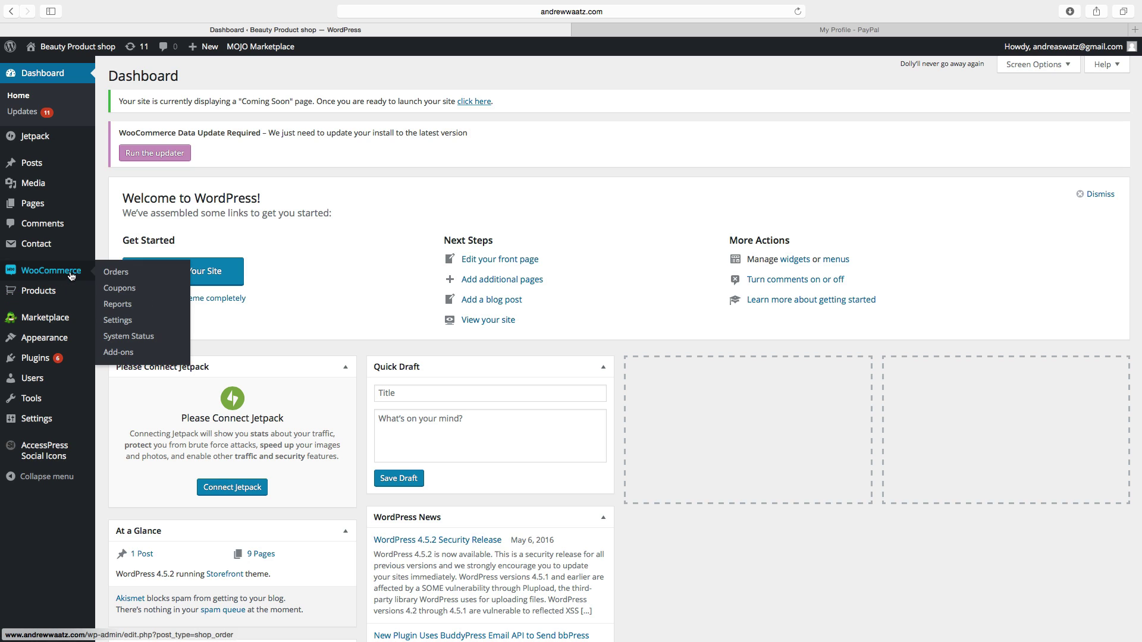
click(123, 322)
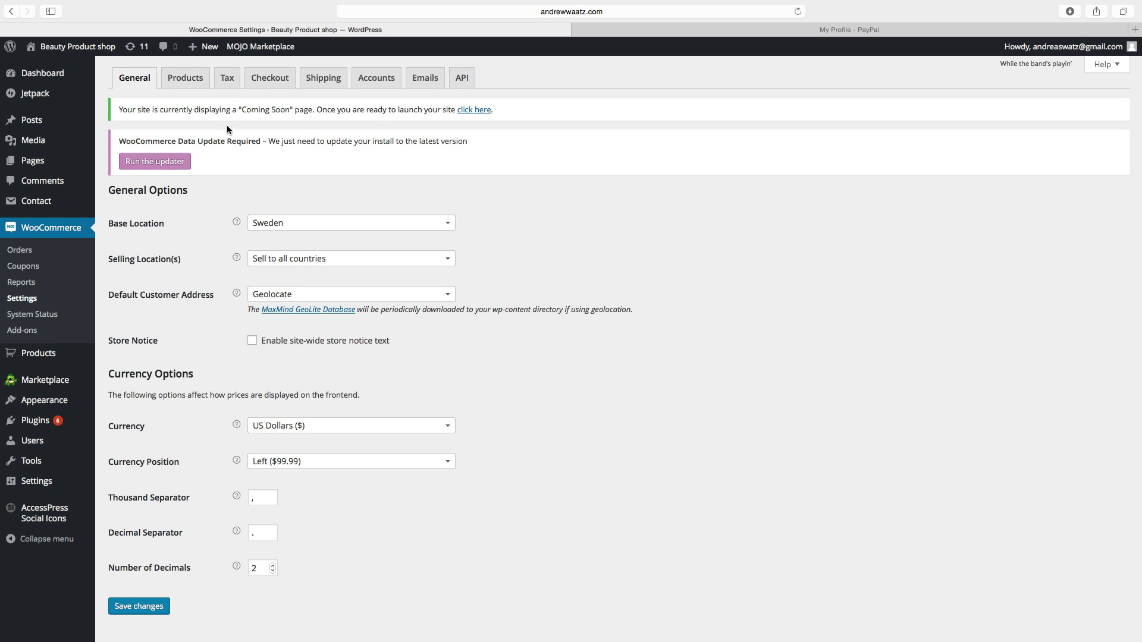
click(259, 76)
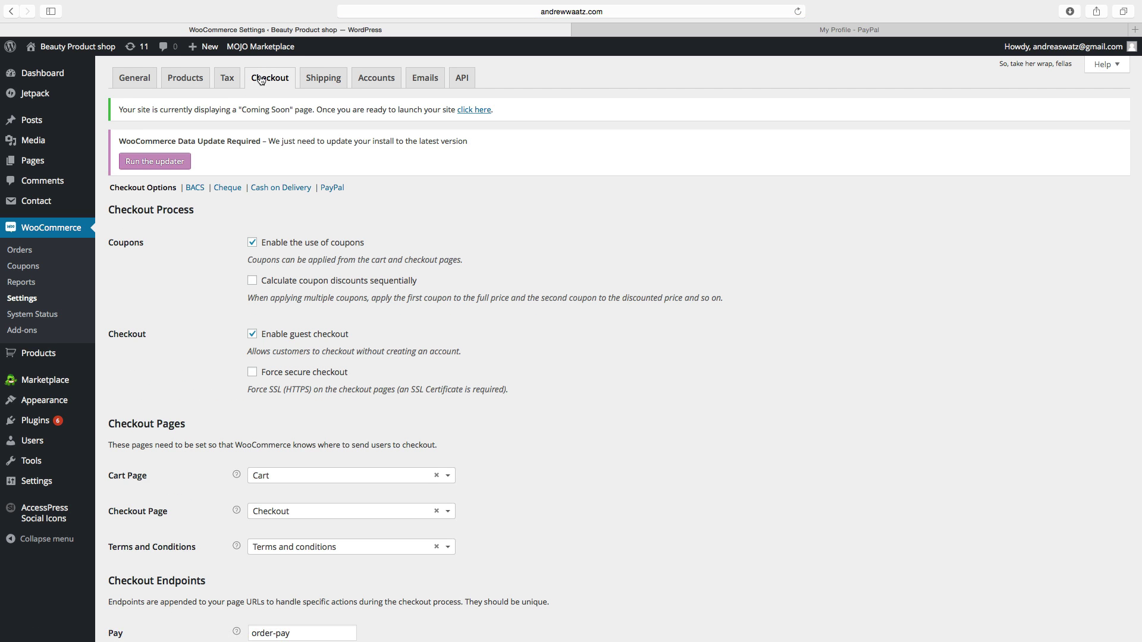
click(332, 189)
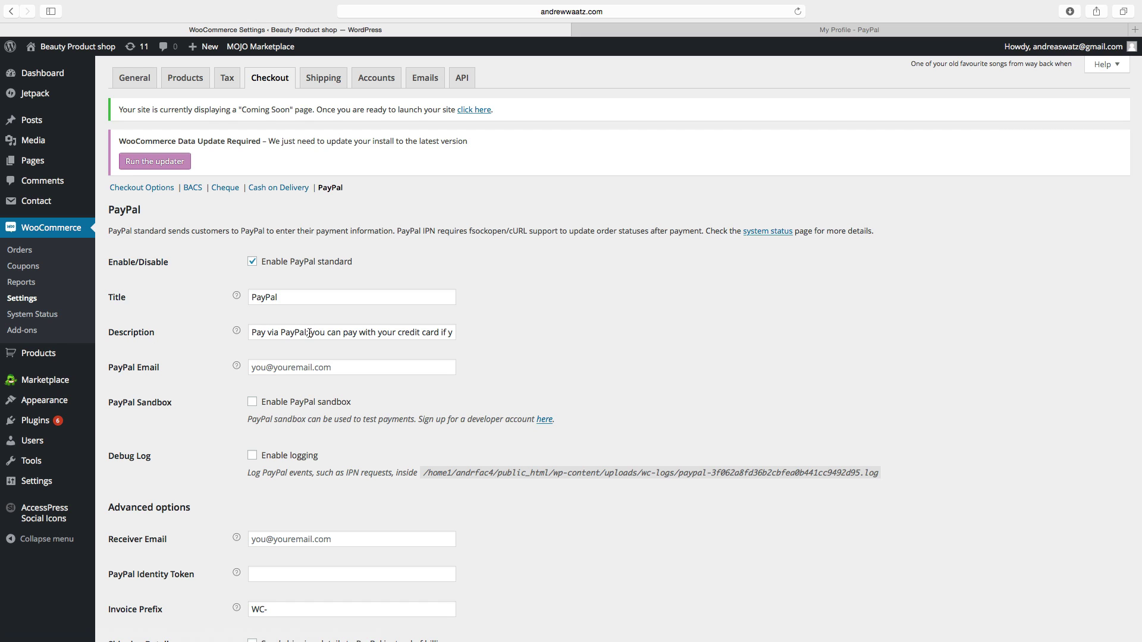
Enter the shop owner's PayPal e-mail address in both the PayPal Email and Receiver Email fields
click(272, 368)
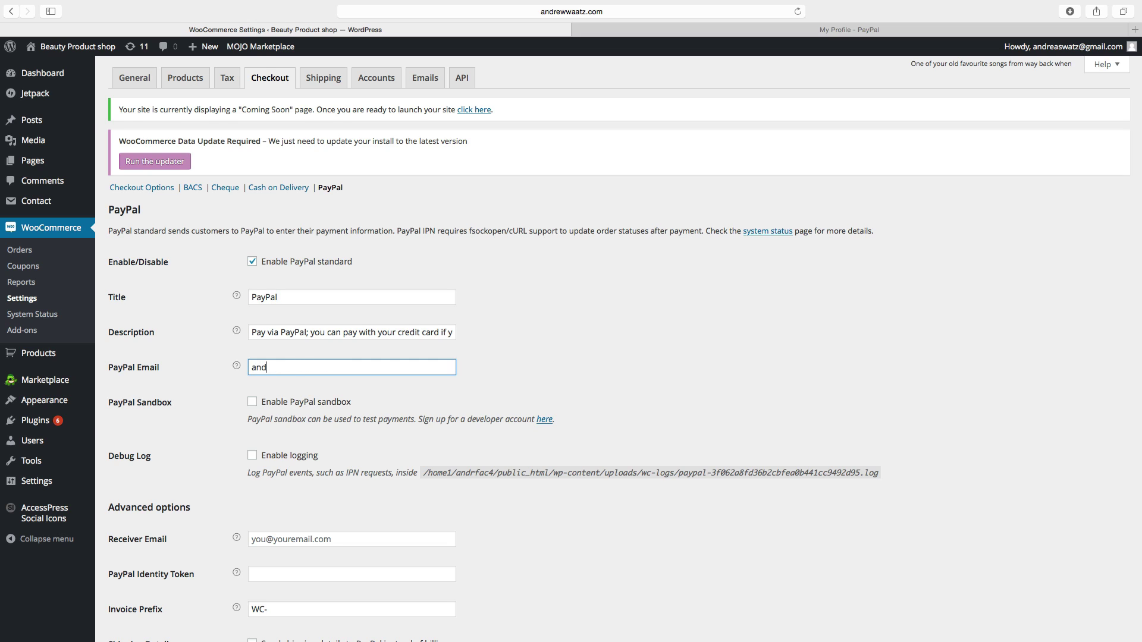
scroll(273, 476, down, 1)
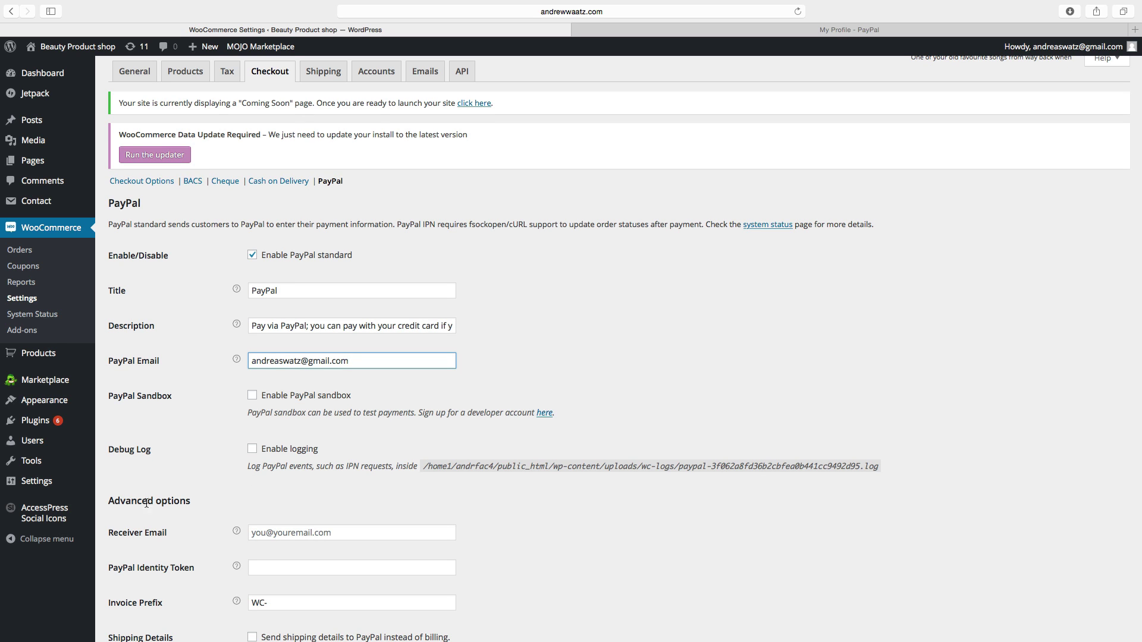
scroll(160, 503, down, 5)
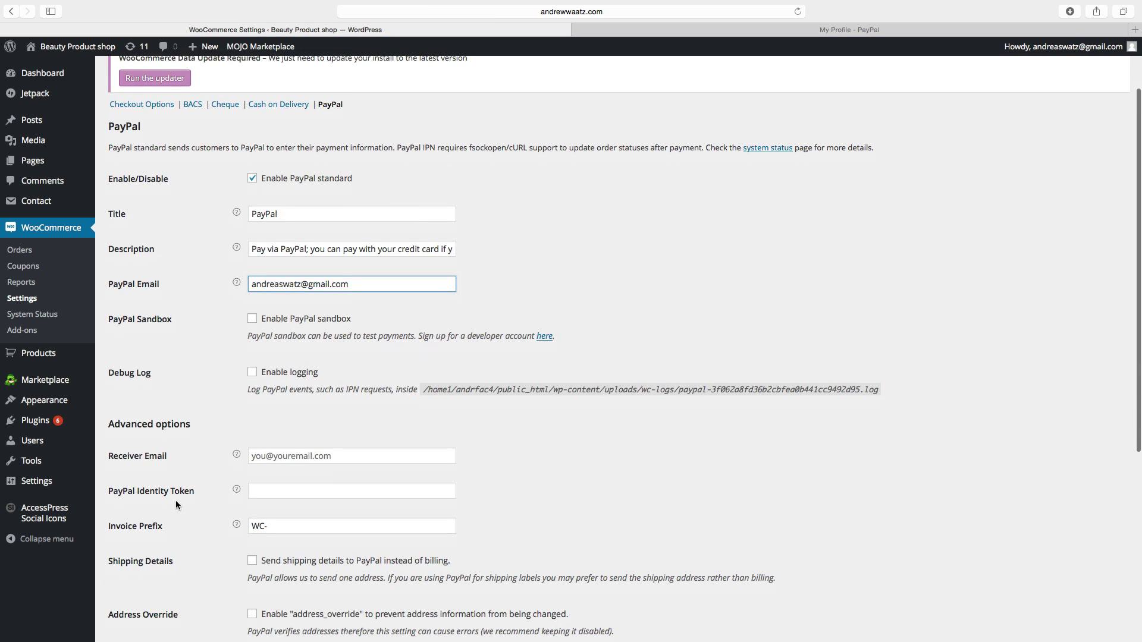
click(260, 437)
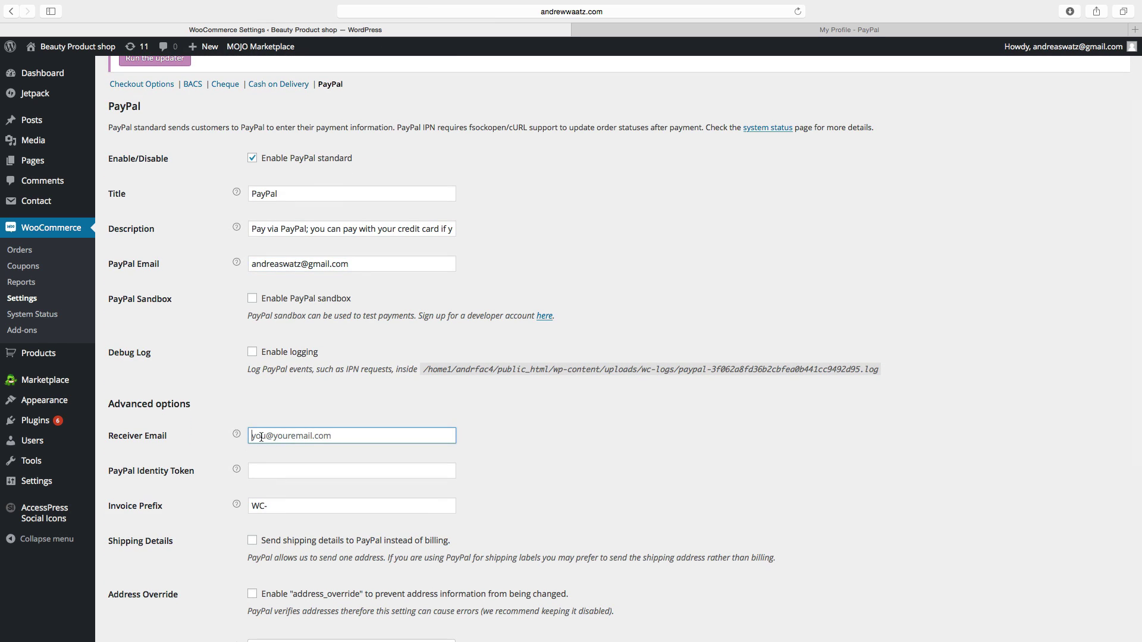
mouse_move(237, 469)
In the PayPal account, open Website Payment Preferences from the profile's selling tools
click(778, 30)
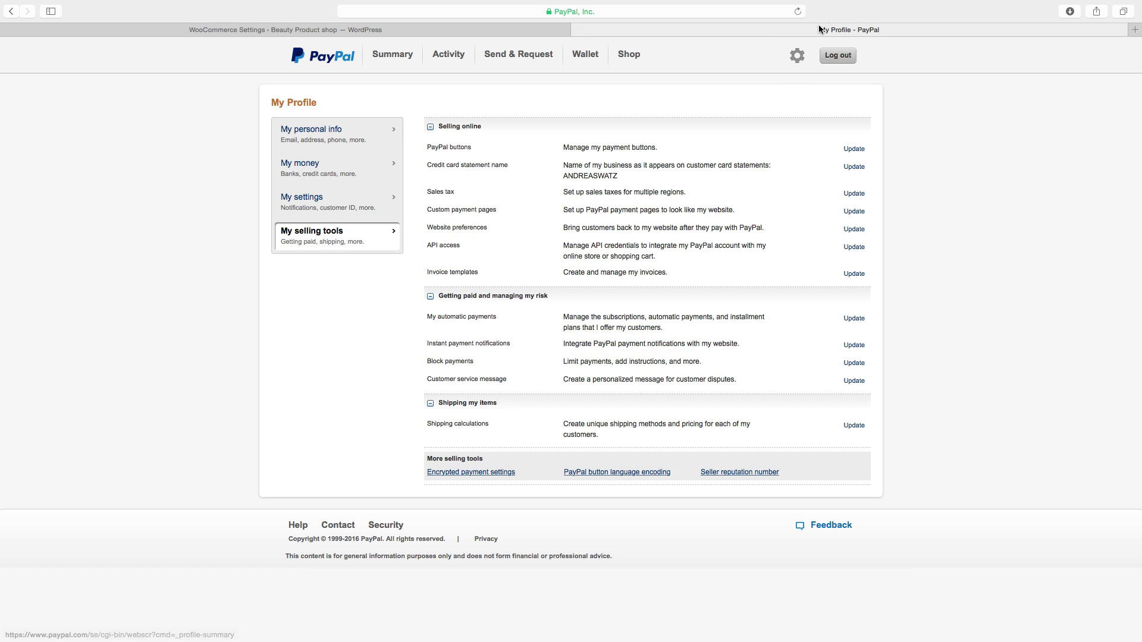
click(798, 56)
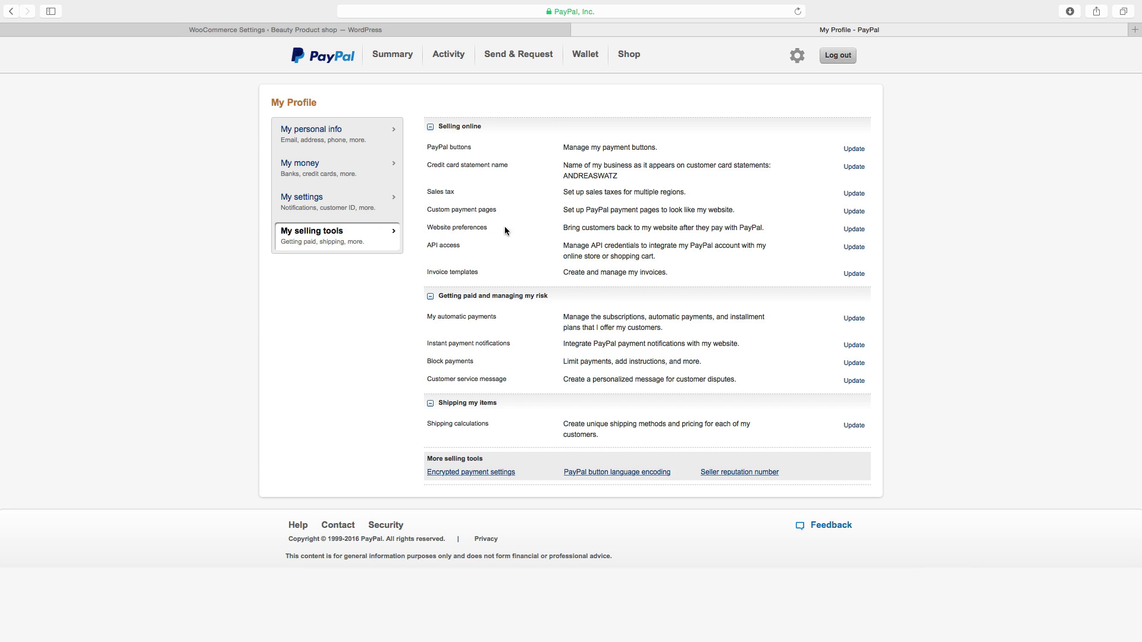
click(852, 230)
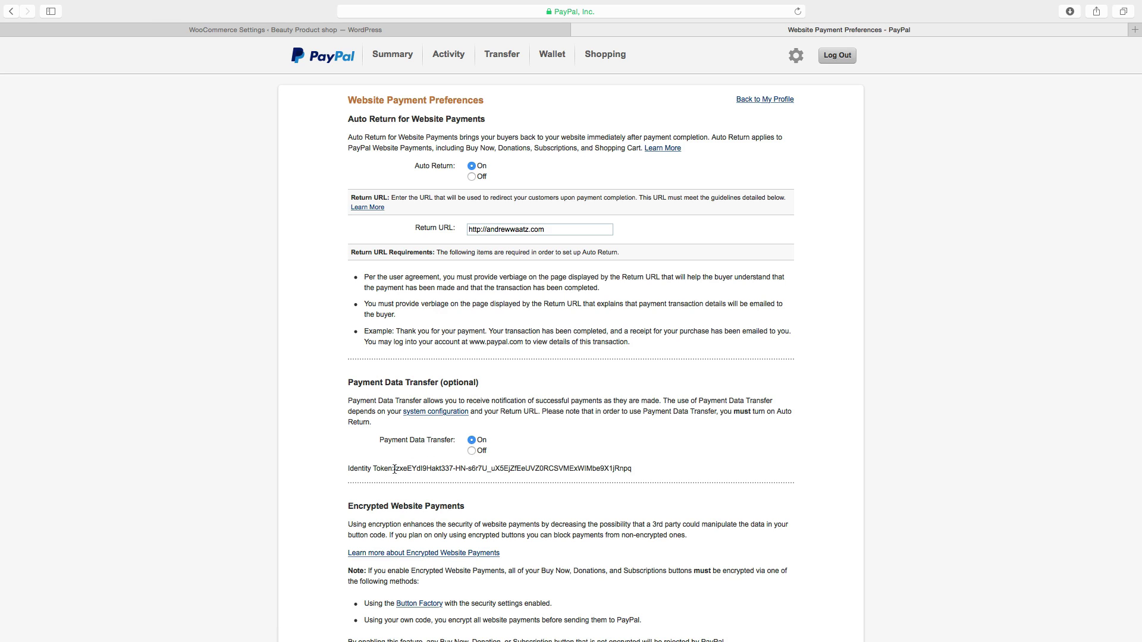
Copy the full Identity Token value from the Payment Data Transfer section
drag(394, 469, 647, 471)
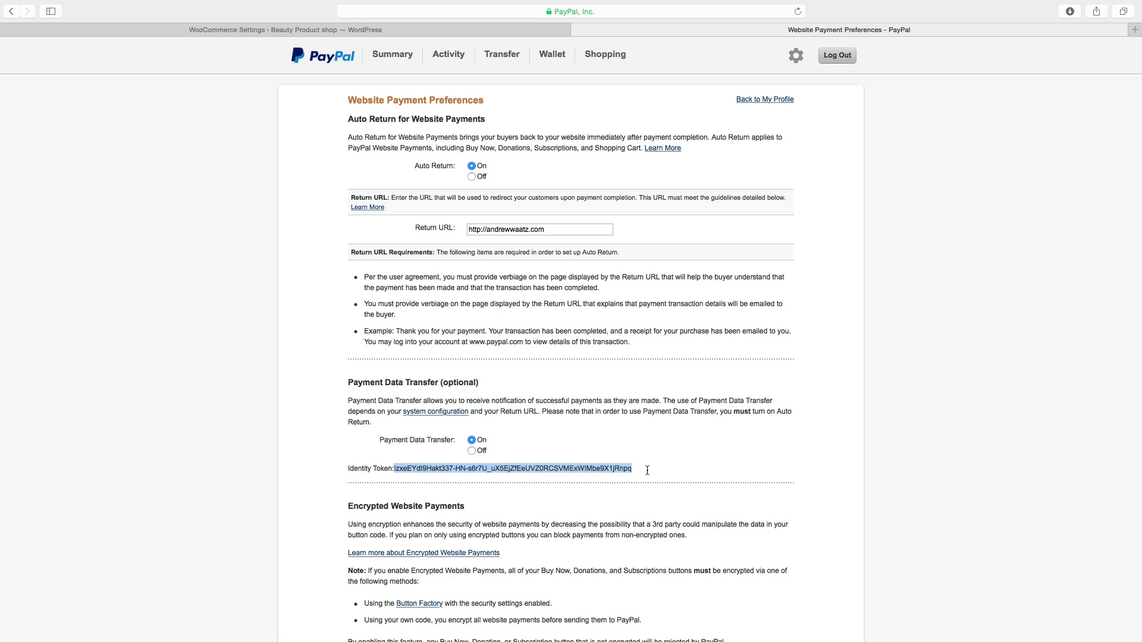
right_click(593, 466)
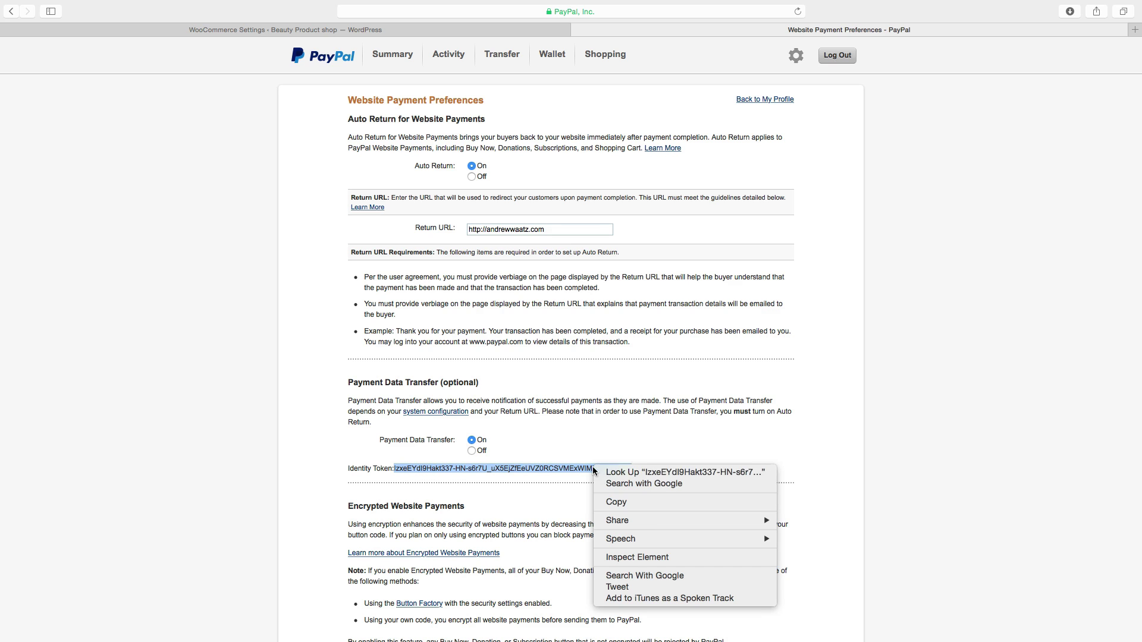
click(615, 503)
Save the PayPal Website Payment Preferences at the bottom of the page
scroll(496, 467, down, 3)
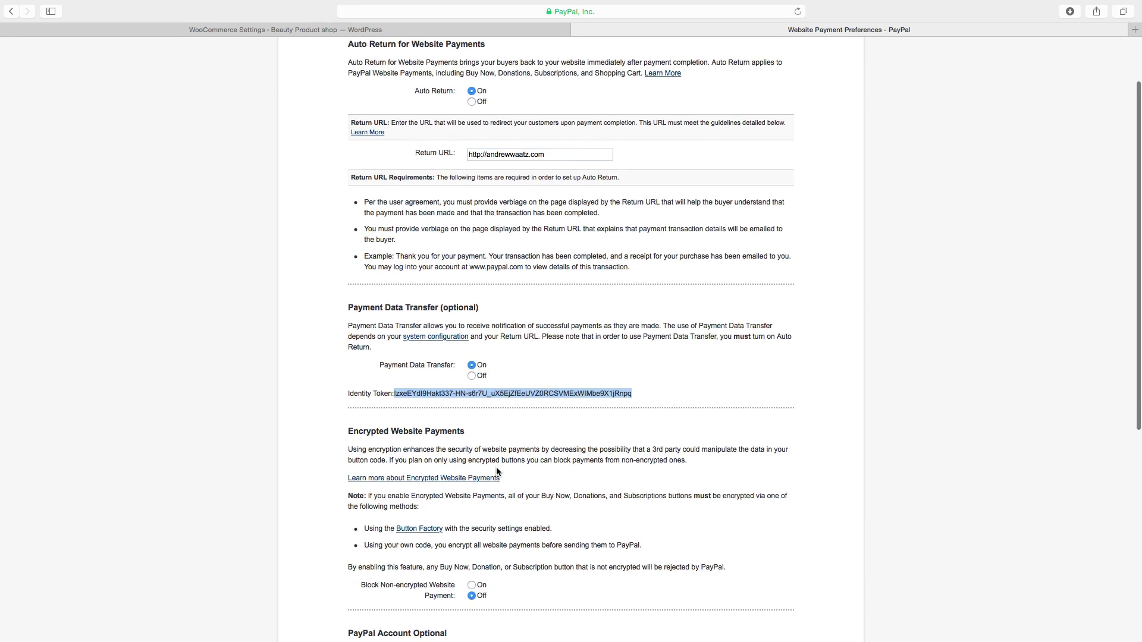
scroll(495, 467, down, 4)
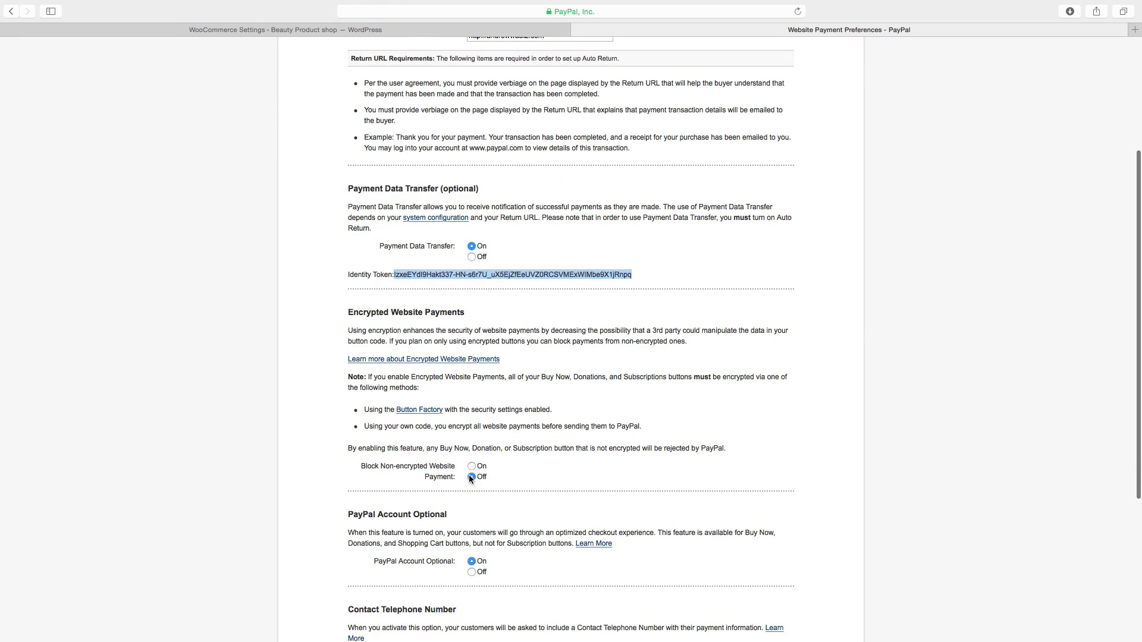
scroll(472, 479, down, 1)
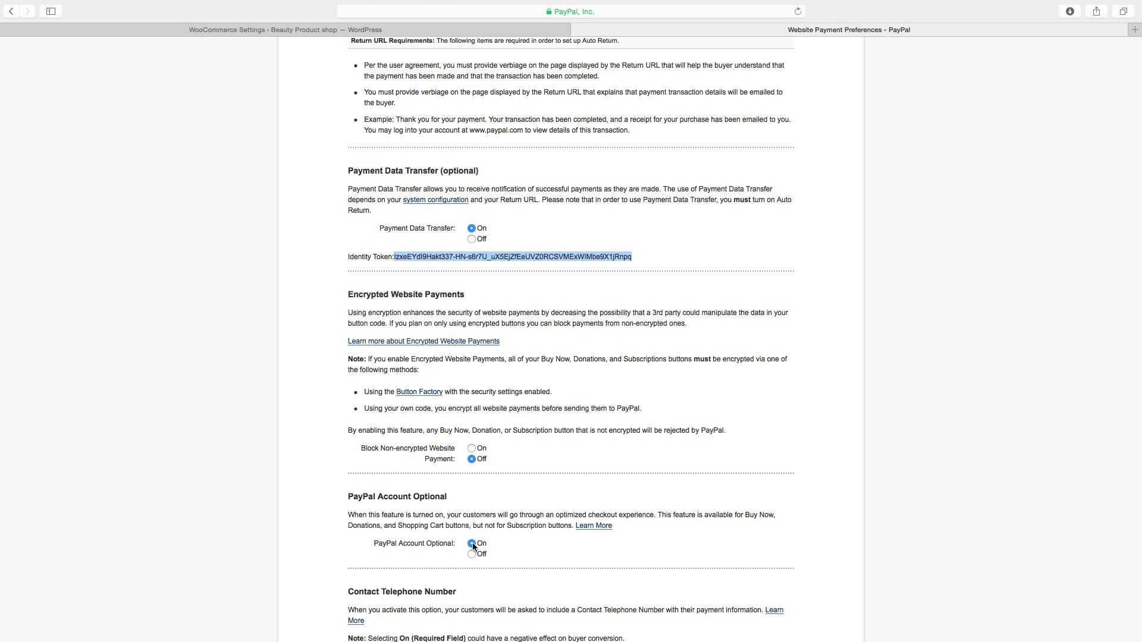
scroll(472, 543, down, 5)
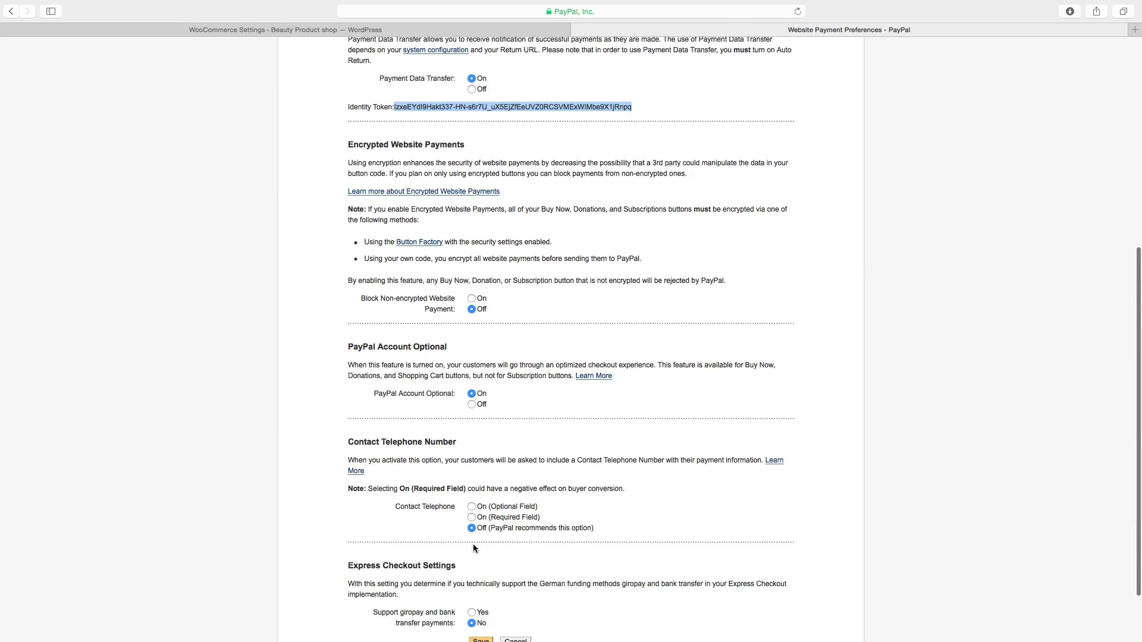
scroll(474, 547, down, 1)
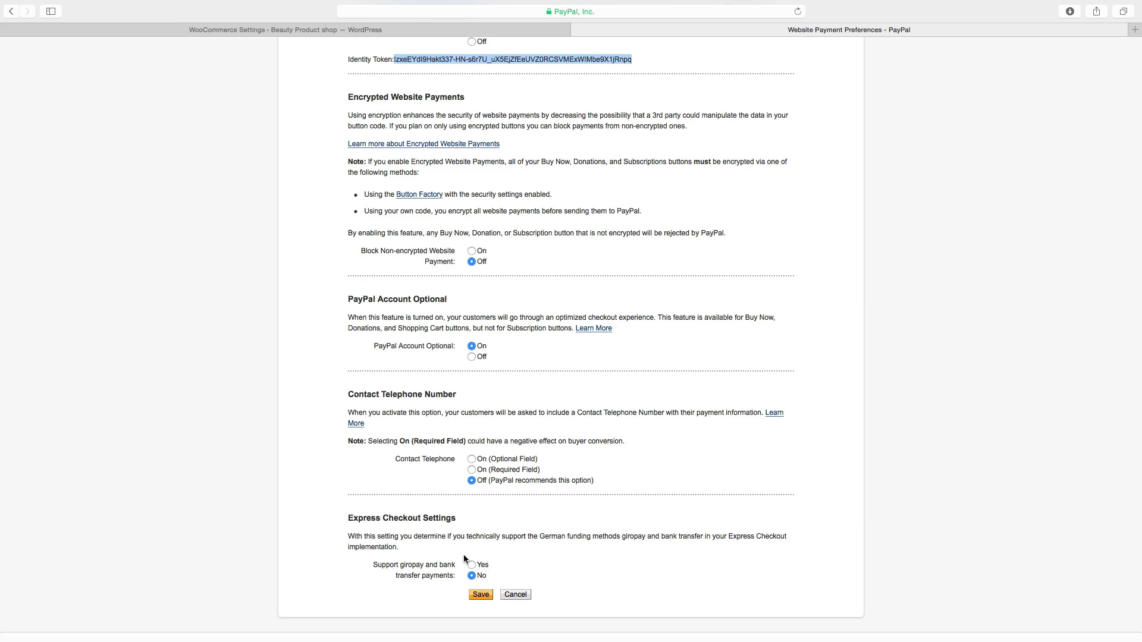
click(480, 595)
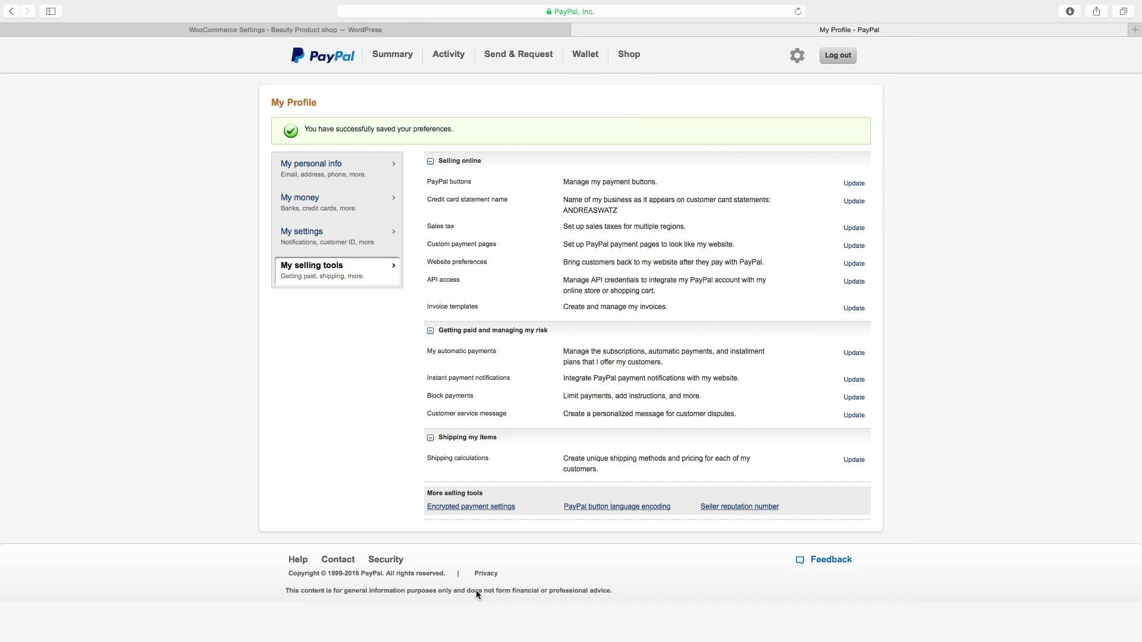
Paste the copied token into WooCommerce's PayPal Identity Token field
click(301, 27)
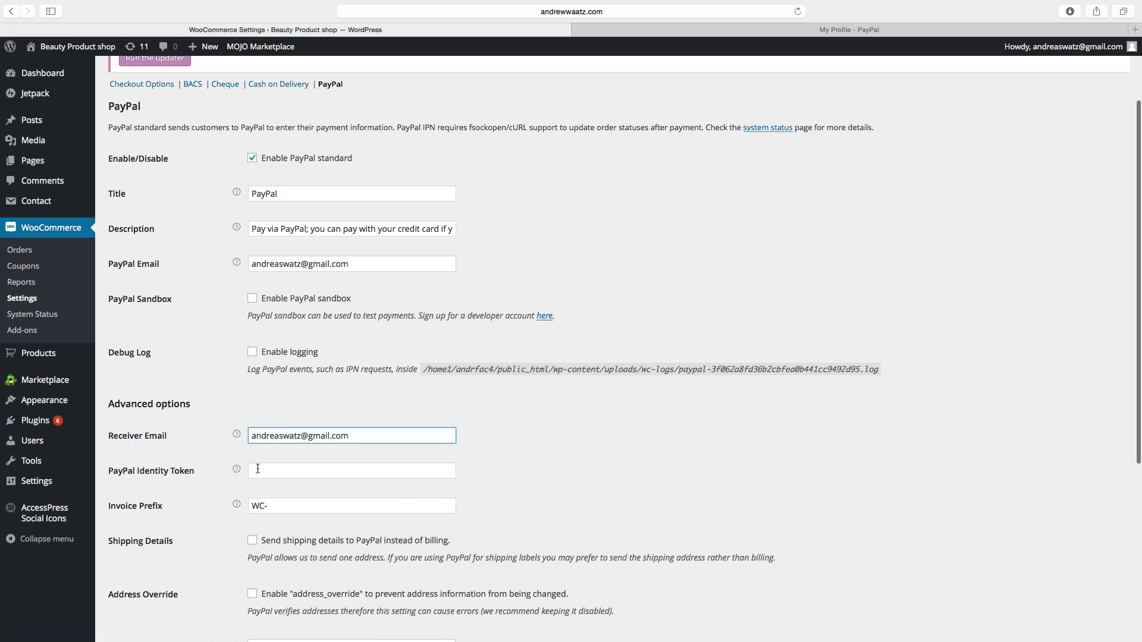
right_click(258, 470)
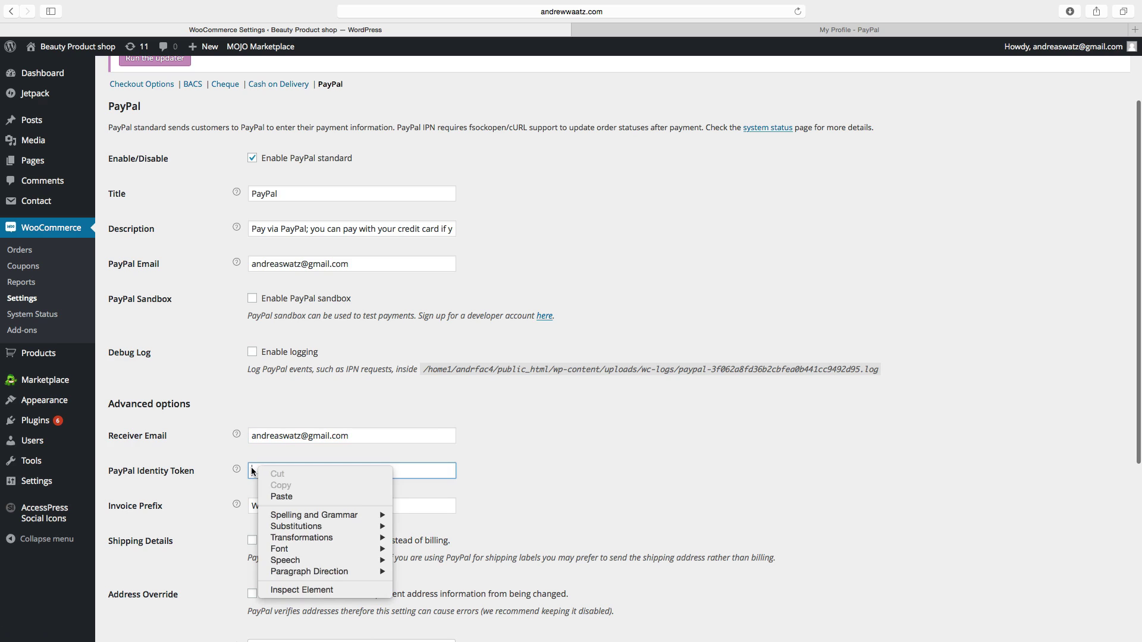
click(279, 496)
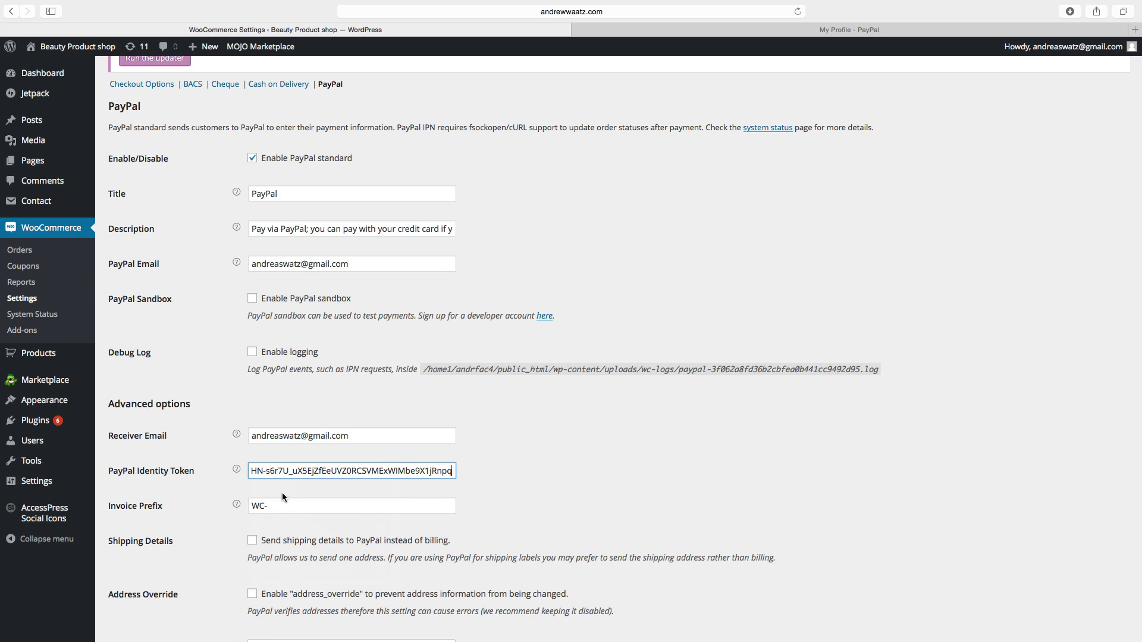
Make the Invoice Prefix read 'WC-' by retyping its hyphen
scroll(227, 505, down, 1)
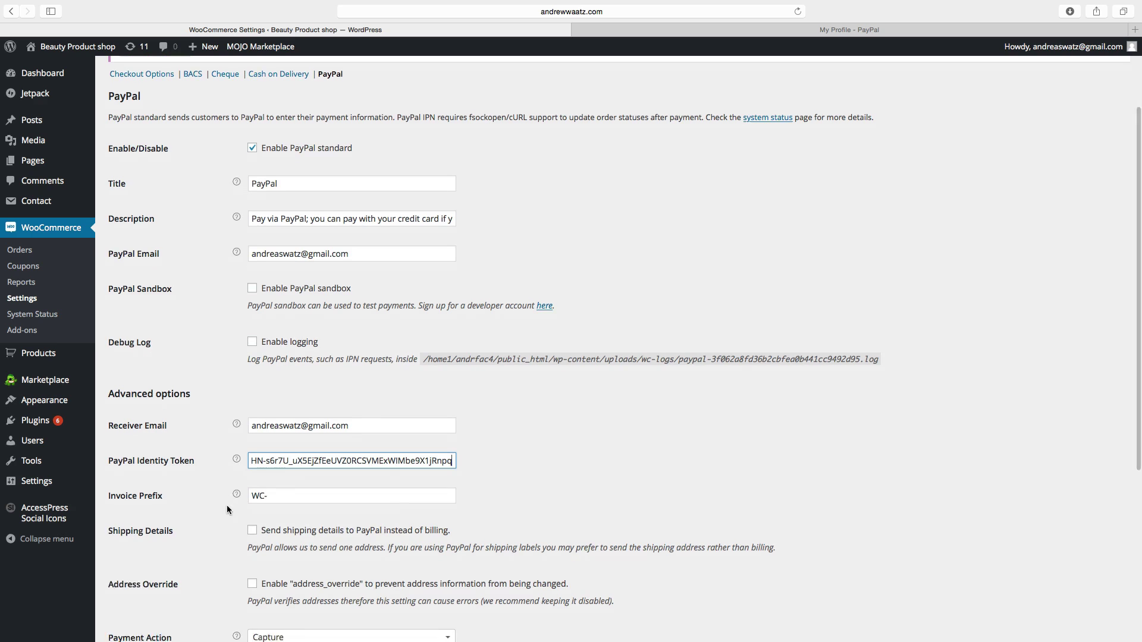
key(Tab)
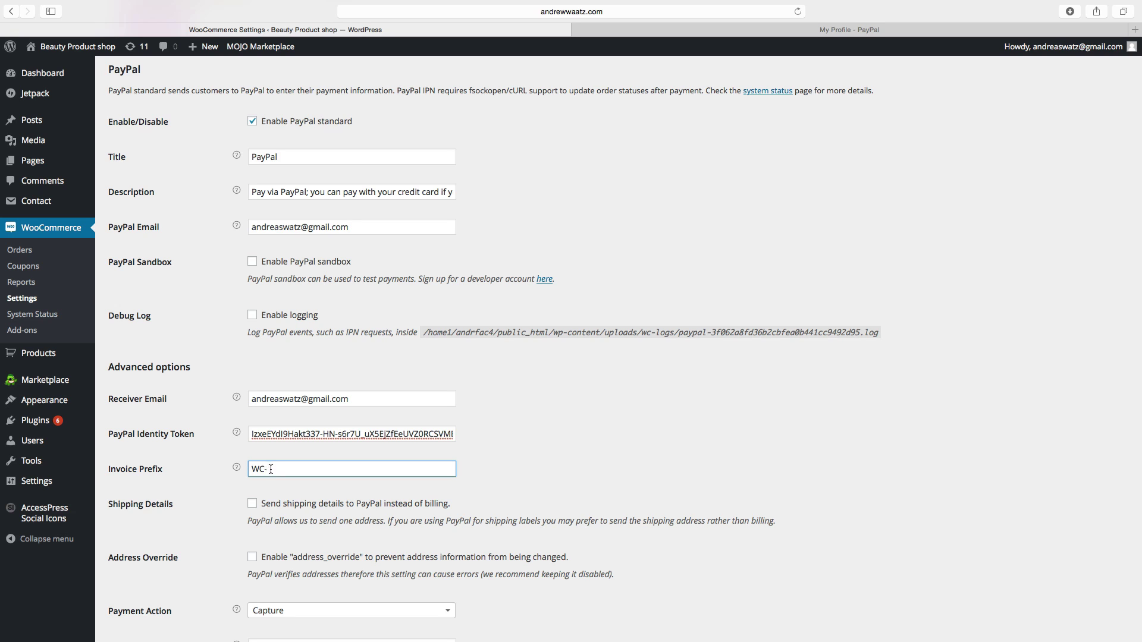
key(BackSpace)
text(-)
scroll(278, 468, down, 4)
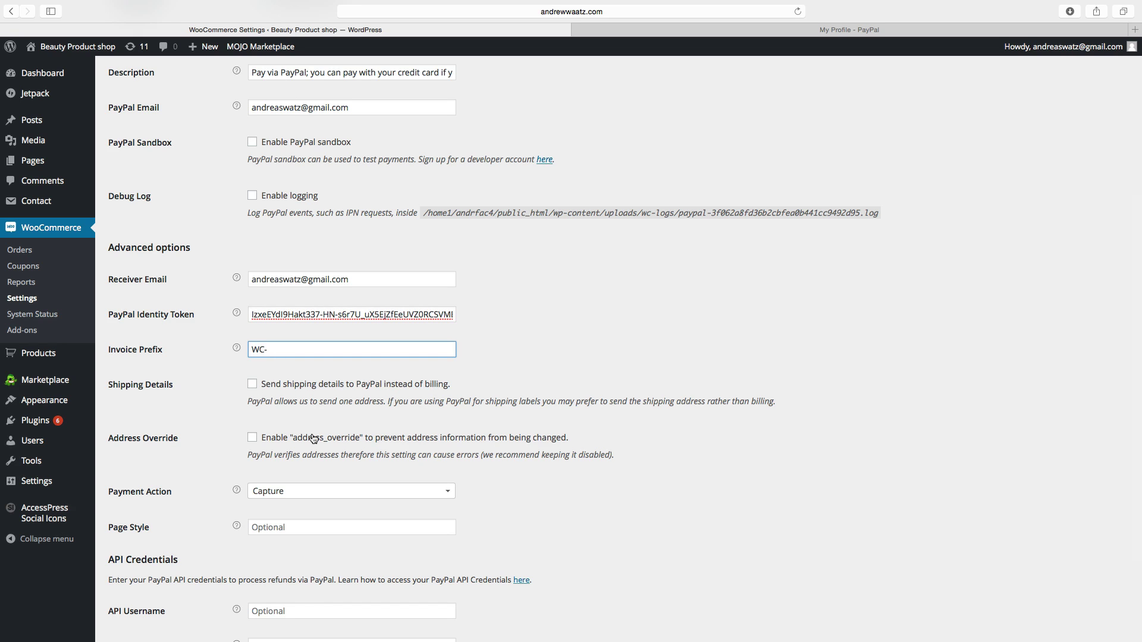
scroll(288, 395, down, 3)
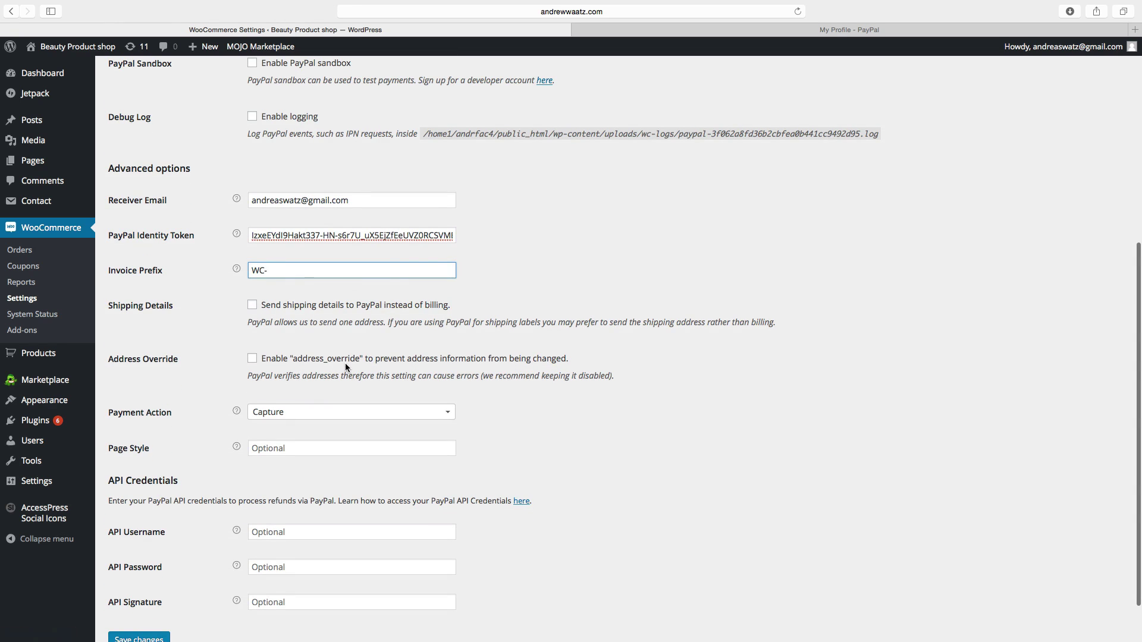
scroll(345, 363, down, 2)
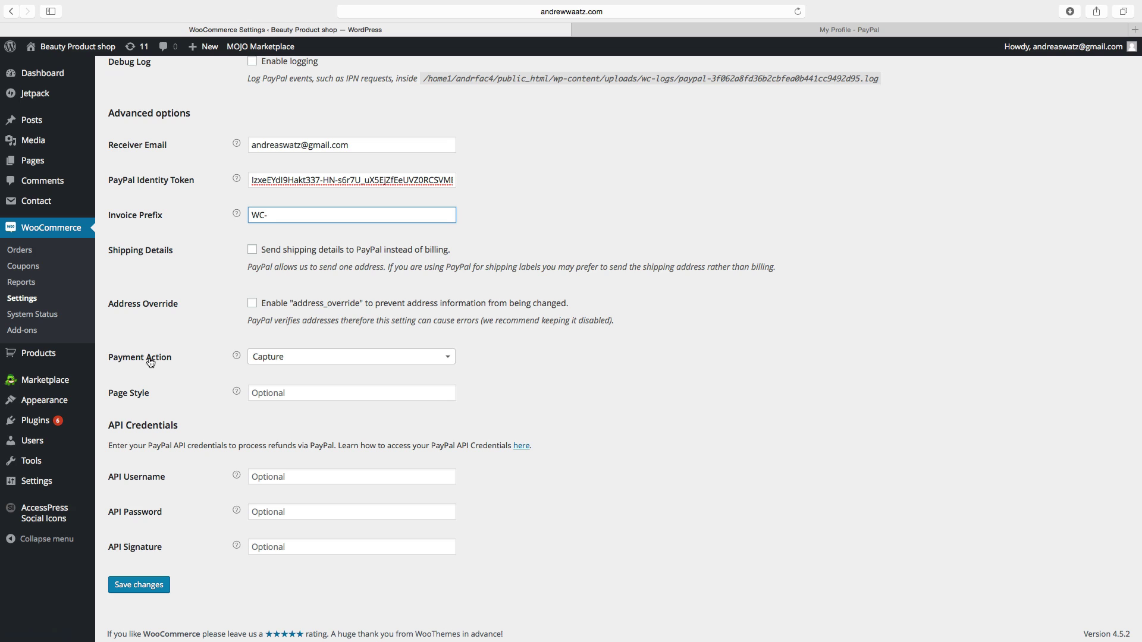
click(280, 360)
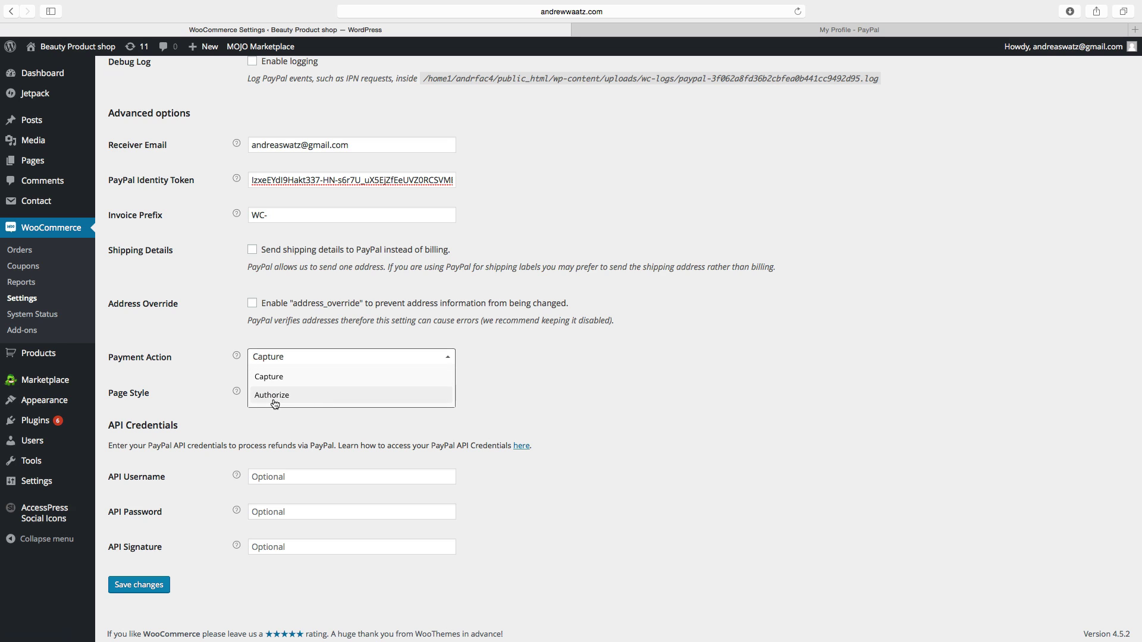
click(219, 367)
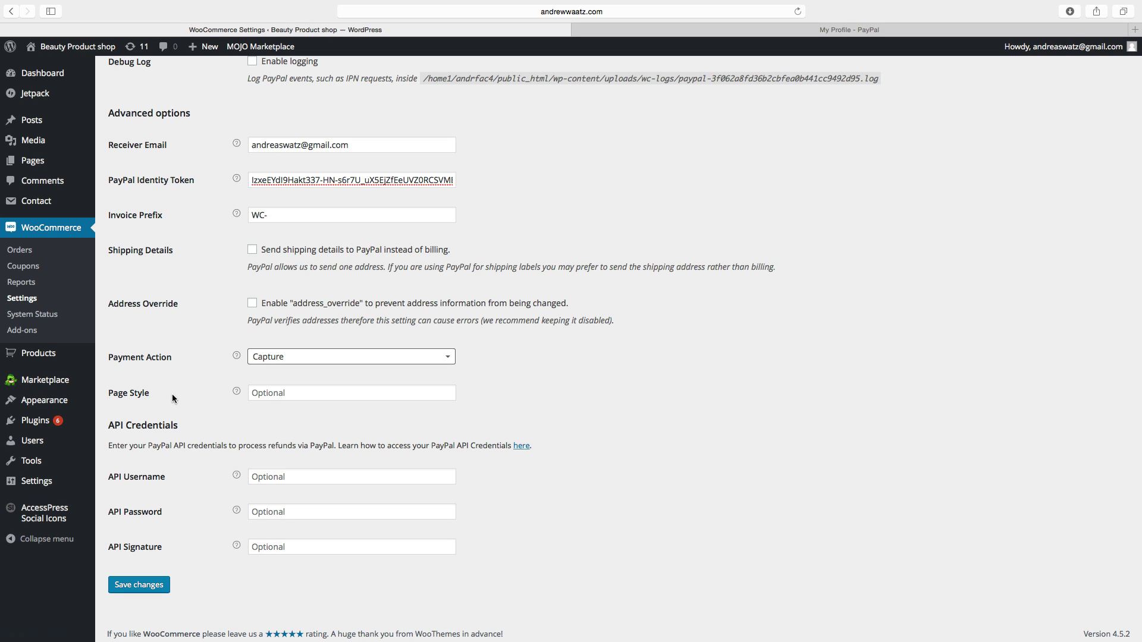
scroll(120, 427, down, 1)
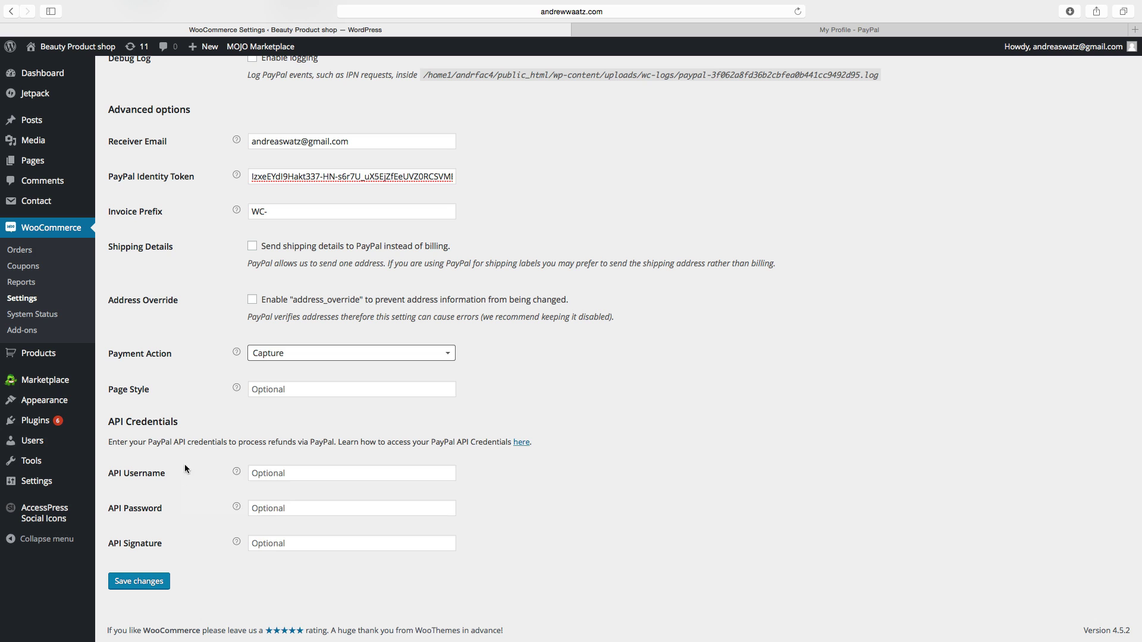
Open PayPal Developer's NVP/SOAP API credentials guide at the Request API Credentials steps
click(520, 442)
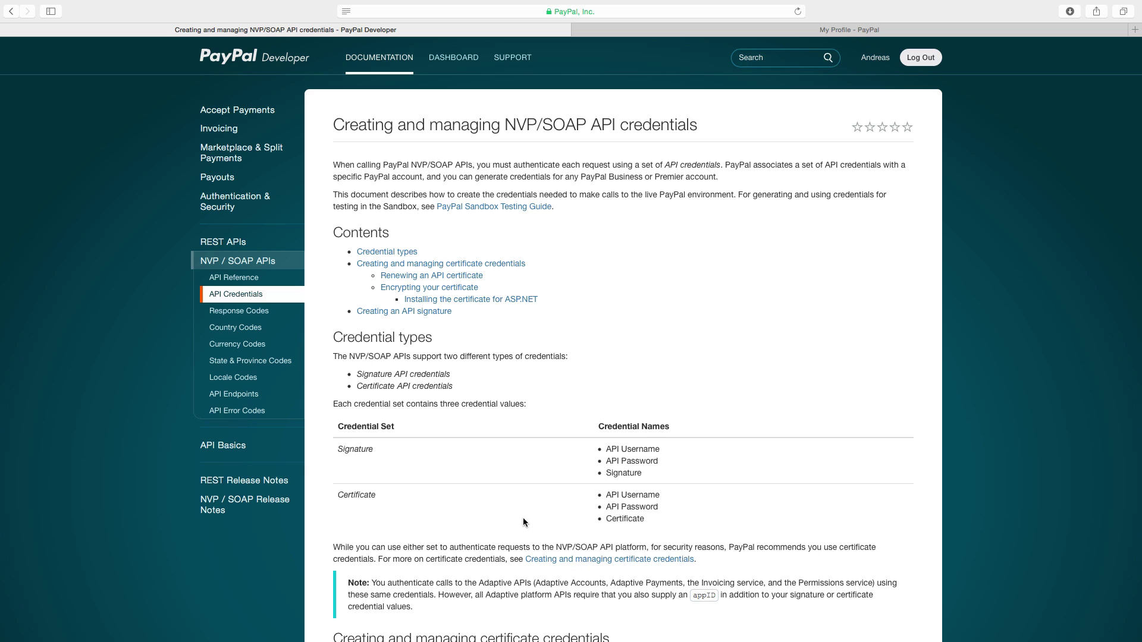
scroll(523, 521, down, 12)
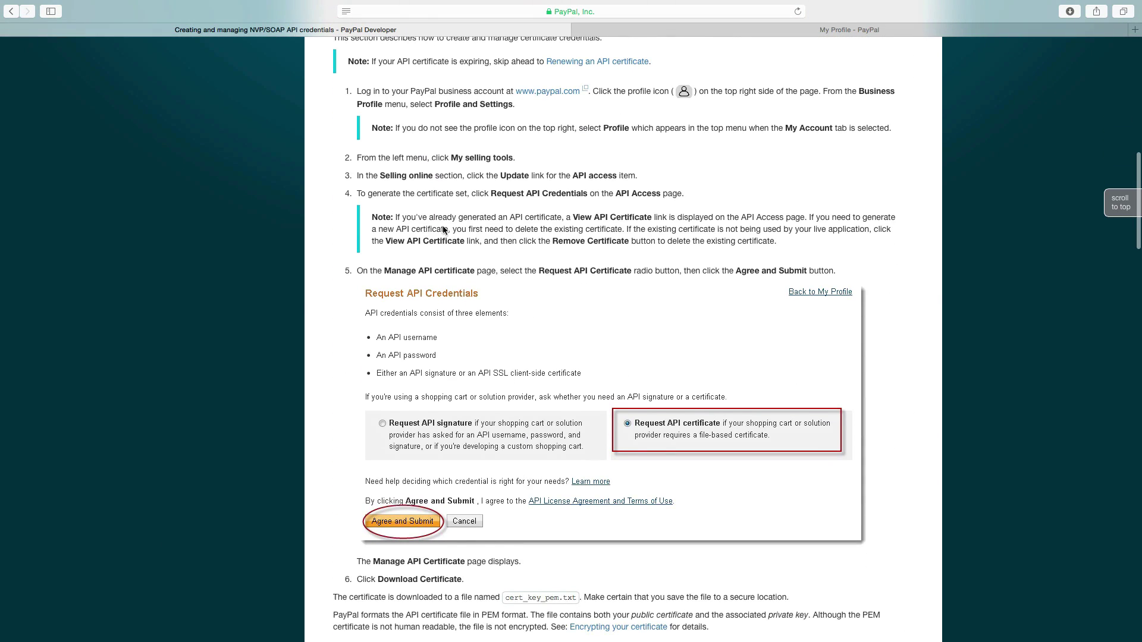
Back in WooCommerce, leave API Username, Password and Signature empty and save the PayPal settings
click(12, 11)
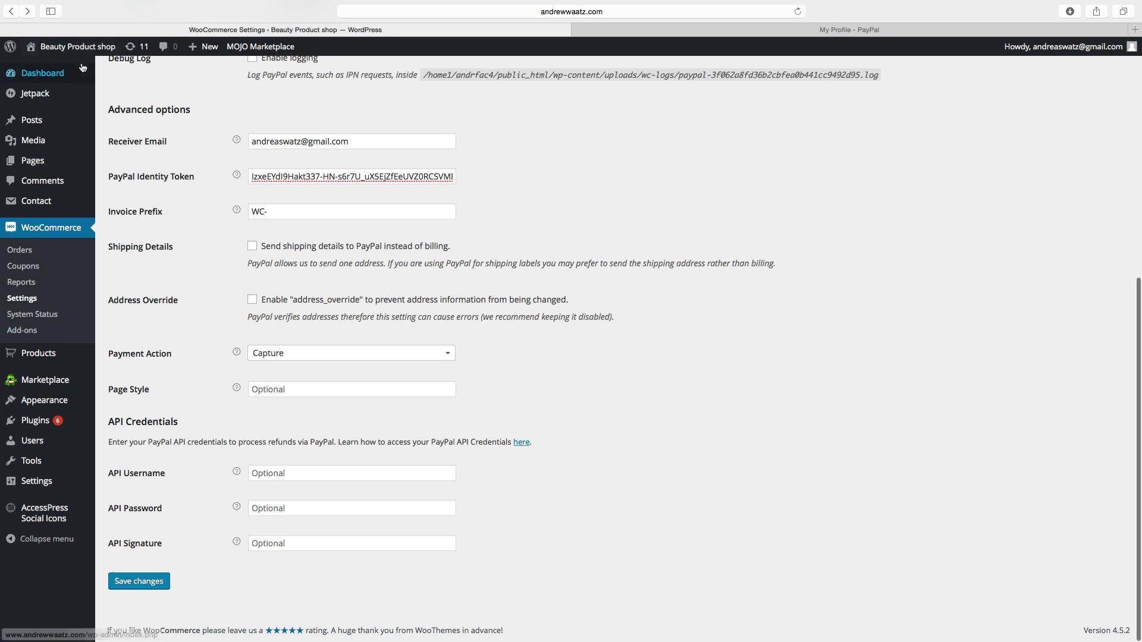
click(284, 473)
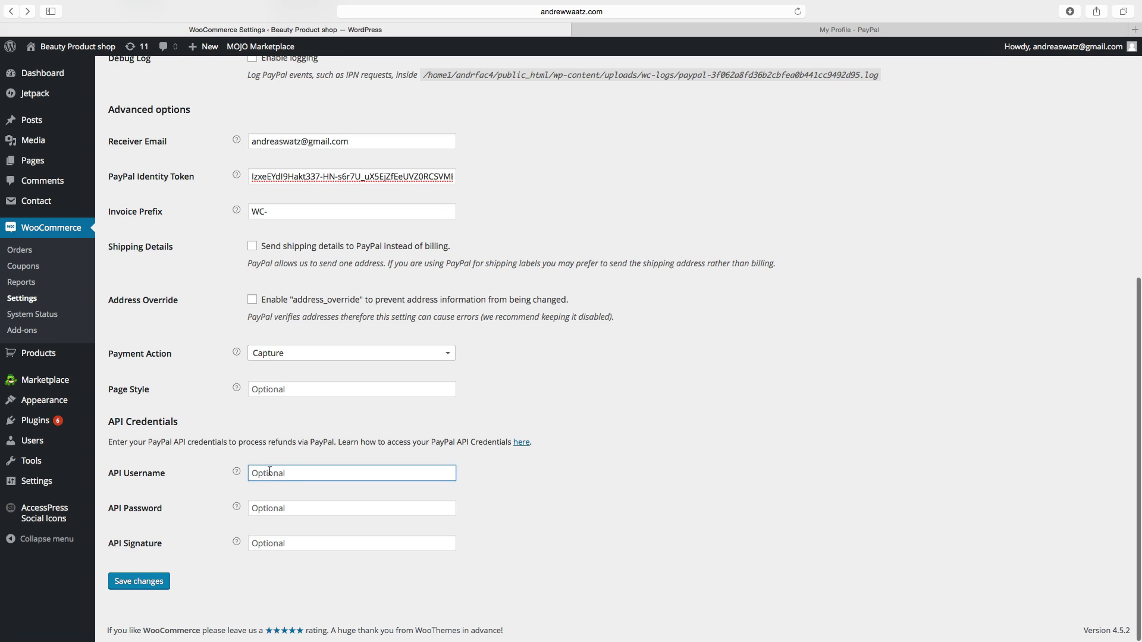
click(264, 509)
click(270, 538)
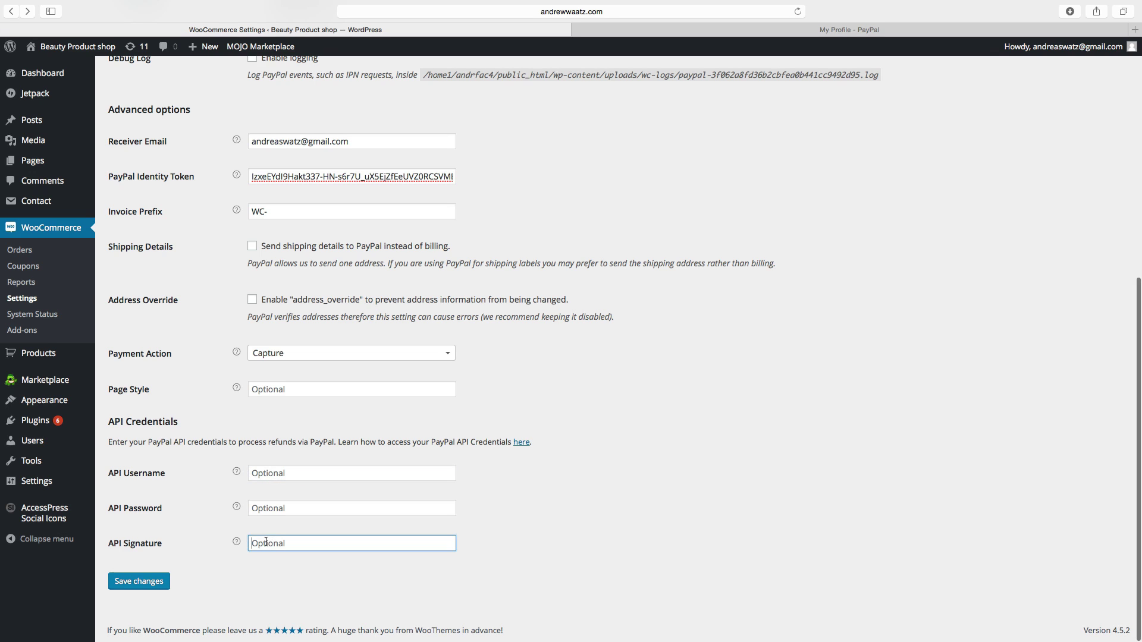
click(151, 585)
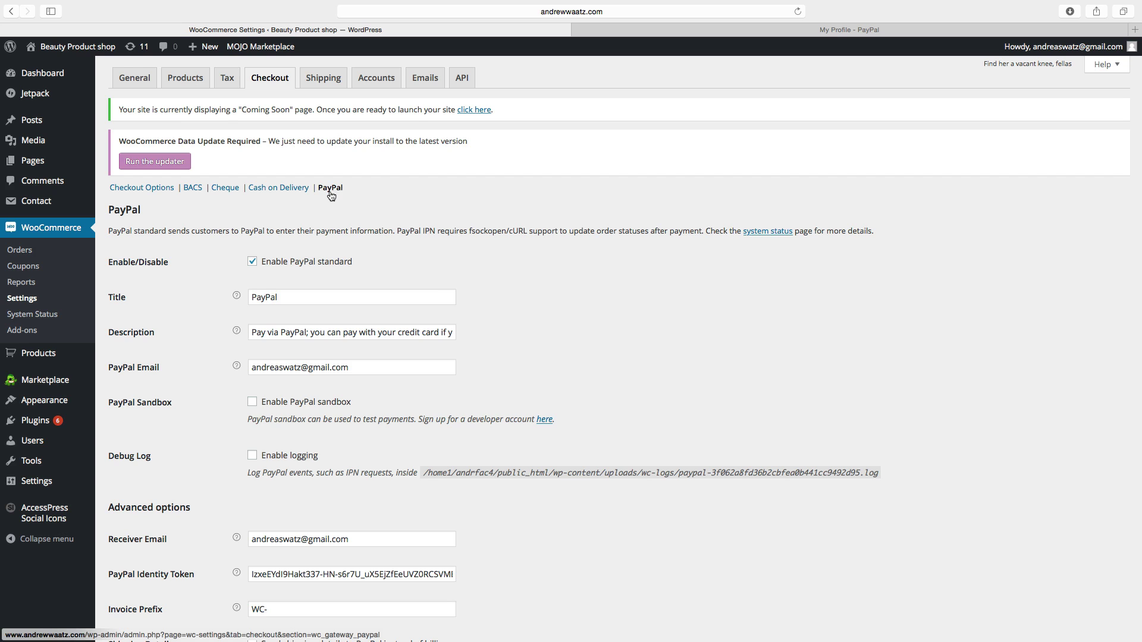
Launch the site from the Dashboard's Coming Soon notice
click(49, 78)
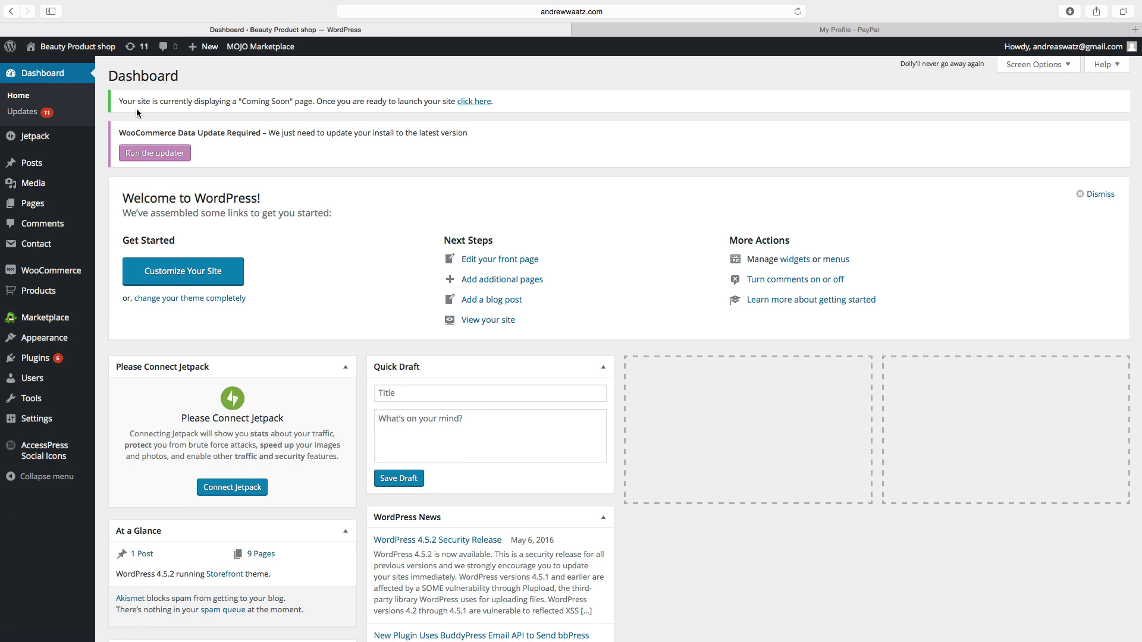
click(476, 102)
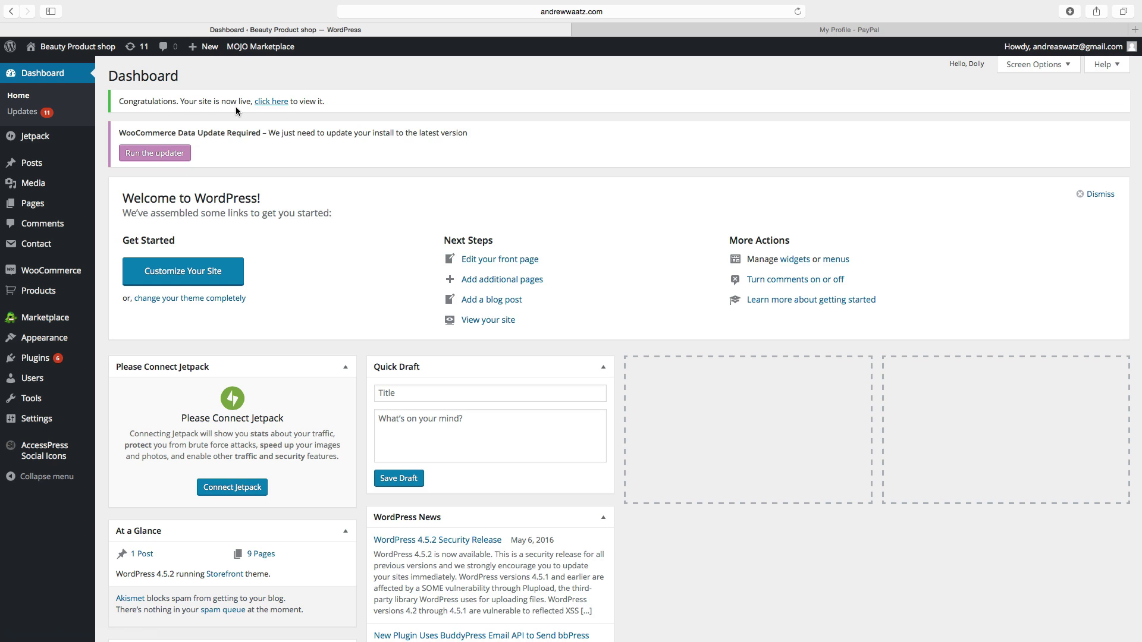
Open the live Beauty Product storefront in a new tab and browse its Shop page of 6 products
click(272, 104)
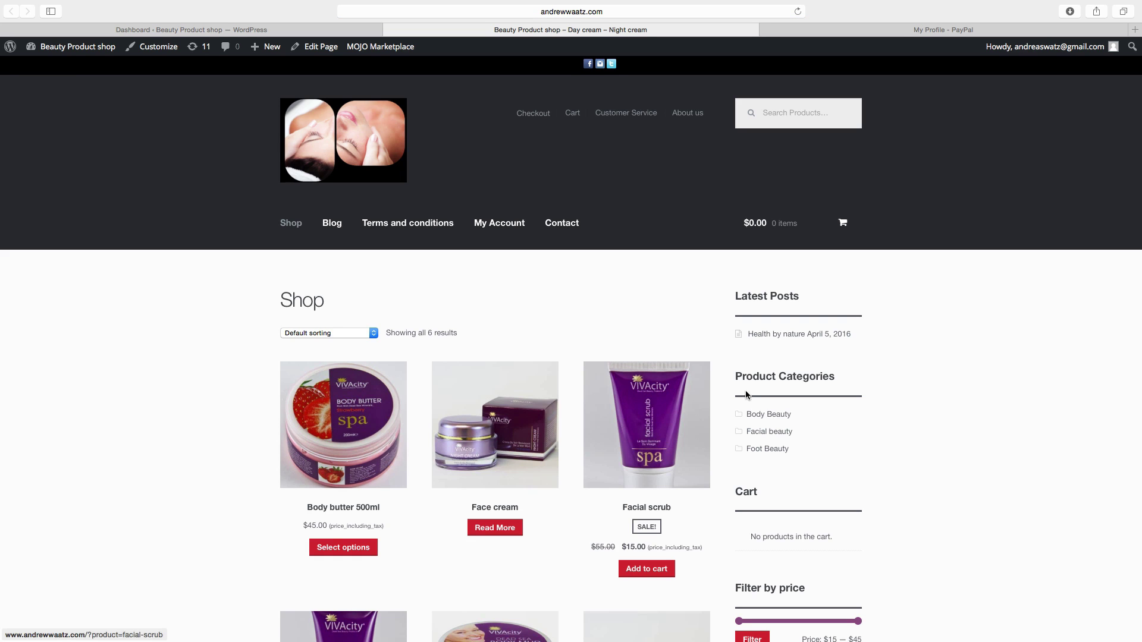
scroll(569, 401, down, 5)
scroll(569, 400, down, 7)
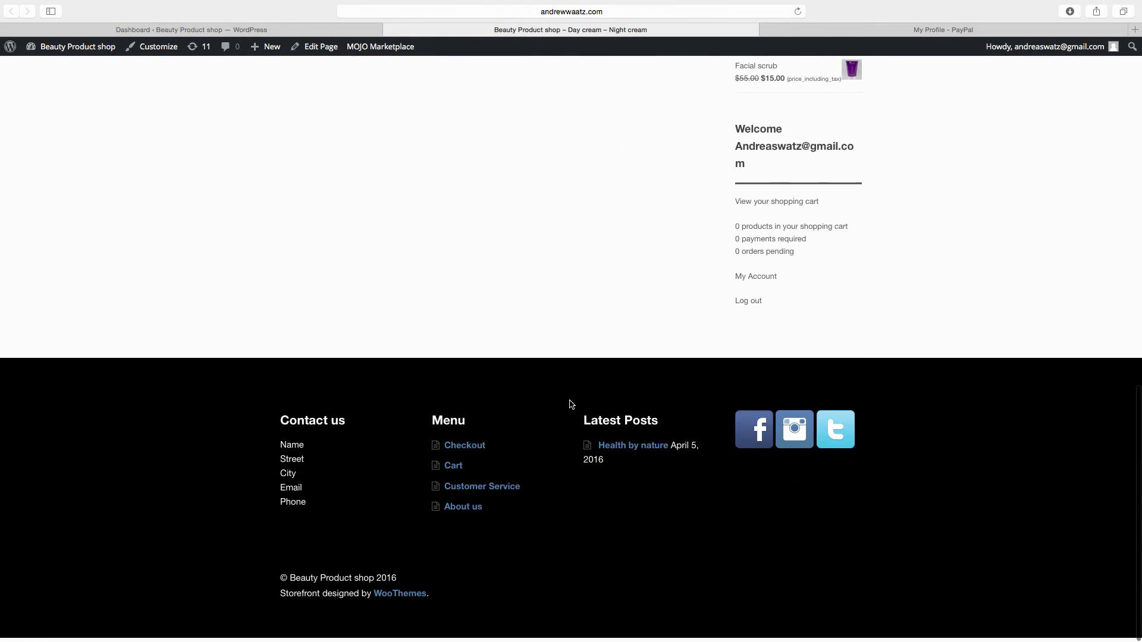
scroll(569, 400, up, 12)
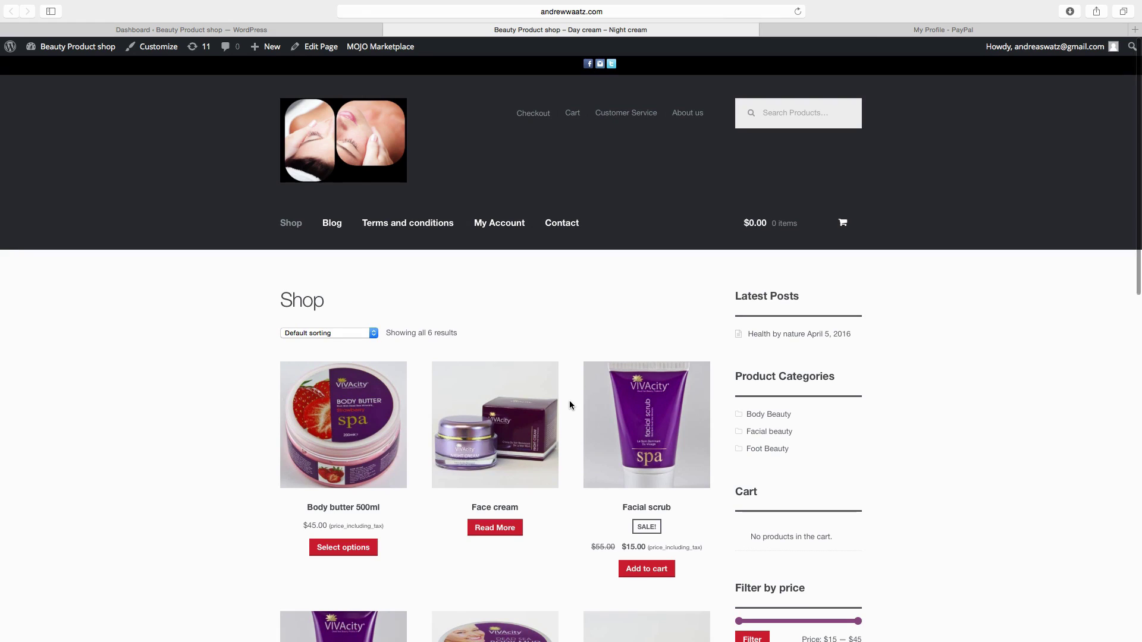